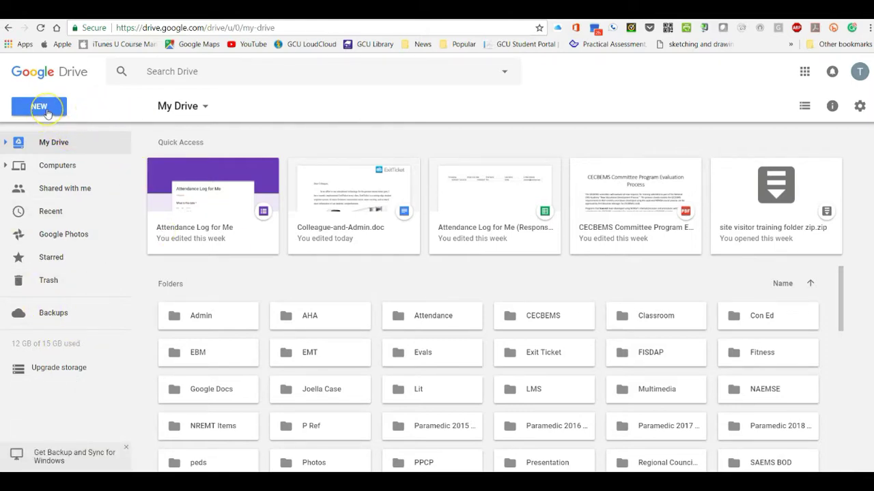
Create a new blank Google Form from Google Drive's New > More > Google Forms menu
{"action": "left_click", "coordinate": [47, 113]}
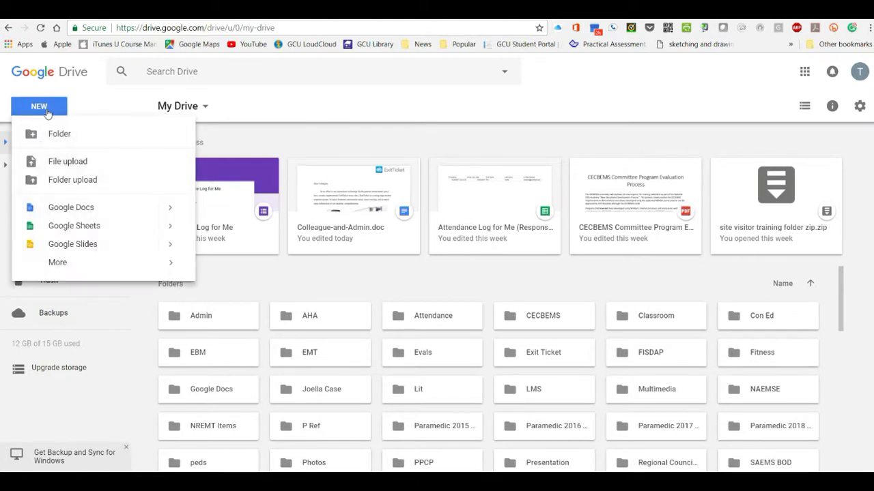
{"action": "mouse_move", "coordinate": [57, 268]}
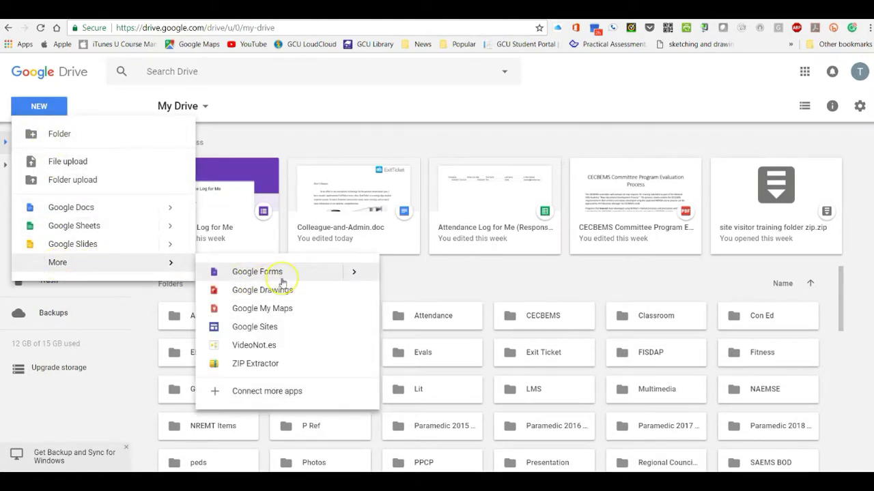
{"action": "left_click", "coordinate": [356, 273]}
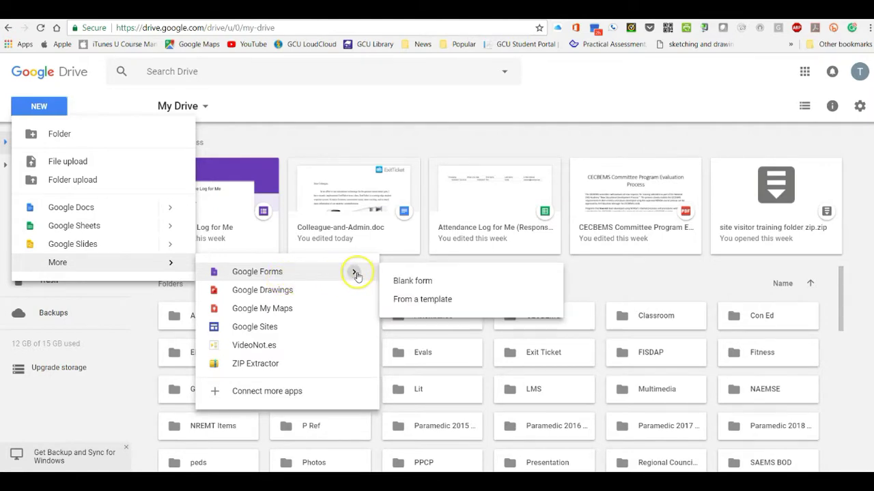
{"action": "left_click", "coordinate": [402, 282]}
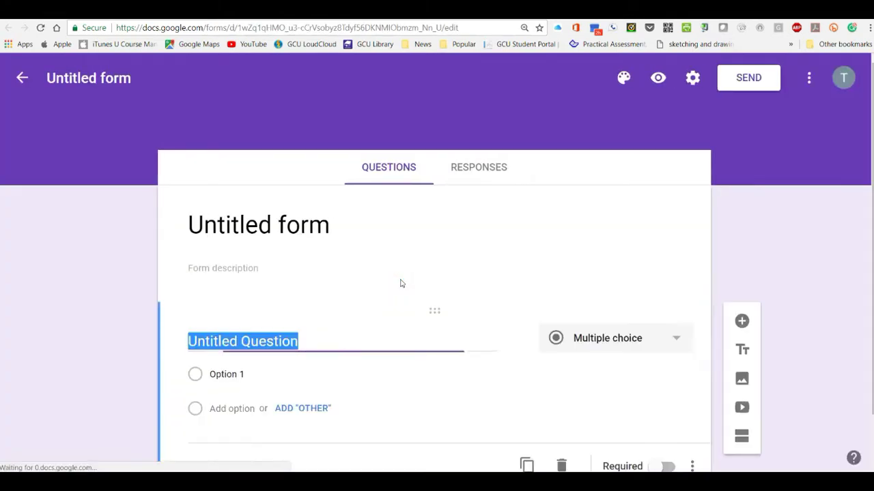
Title the form 'Registration 101' and select the first question for editing
{"action": "left_click", "coordinate": [335, 225]}
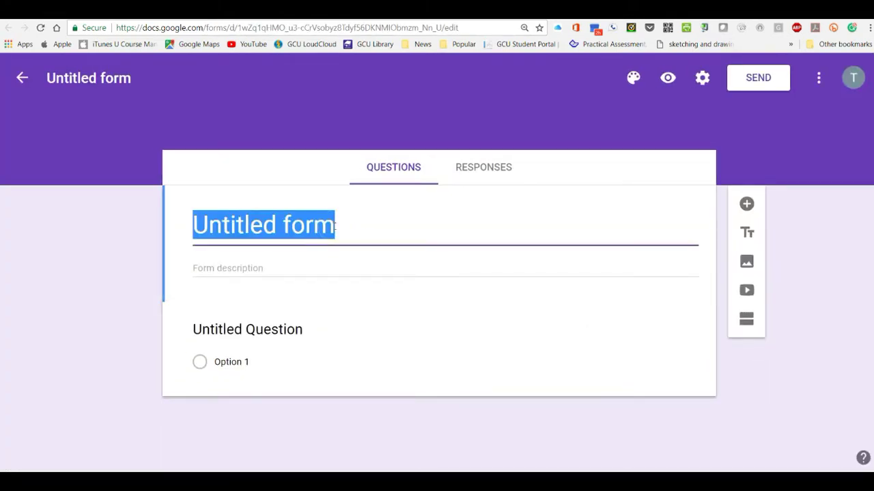
{"action": "type", "text": "Reg"}
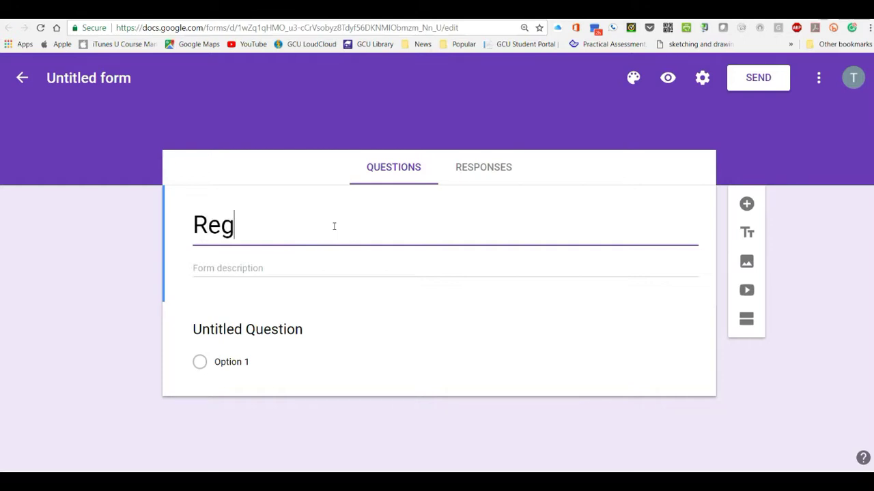
{"action": "type", "text": "istra"}
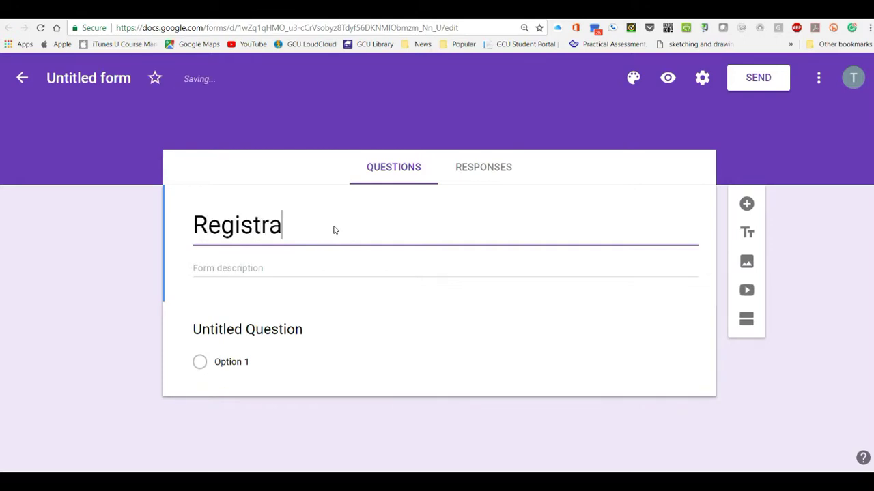
{"action": "type", "text": "tion 101"}
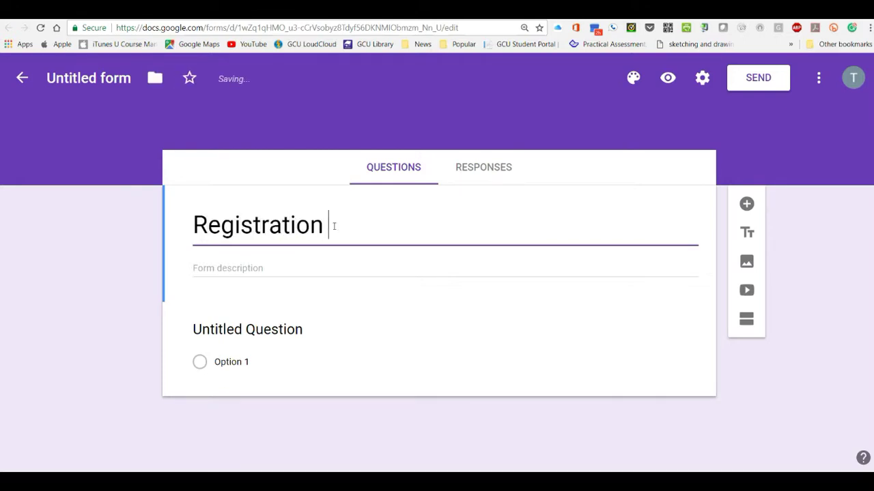
{"action": "left_click", "coordinate": [262, 334]}
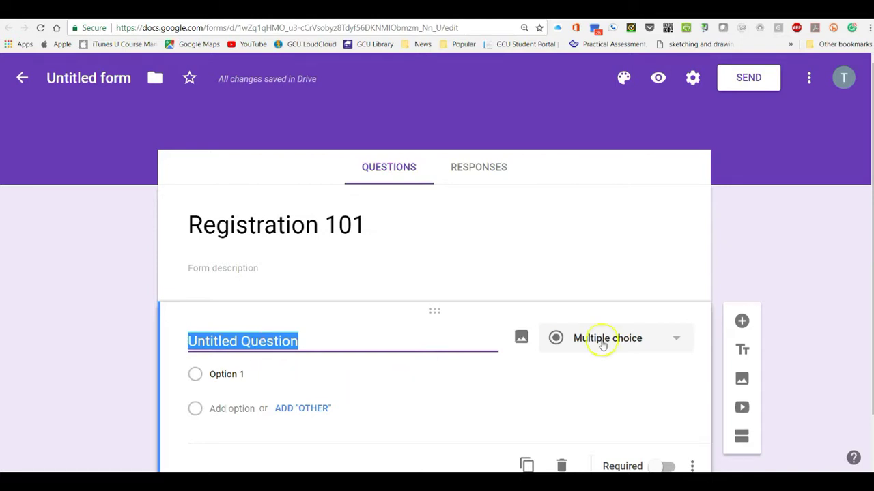
Title the first question 'What is the courses date'
{"action": "type", "text": "What"}
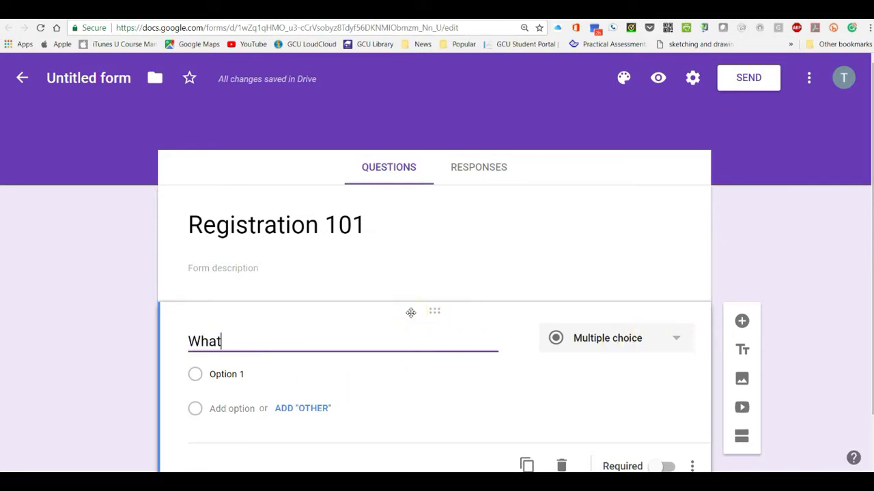
{"action": "type", "text": " is the"}
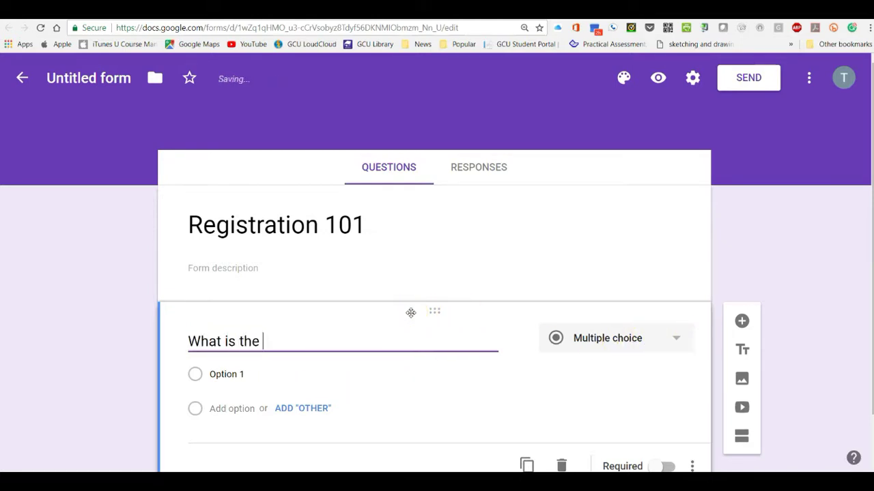
{"action": "key", "text": "BackSpace"}
{"action": "key", "text": "BackSpace"}
{"action": "key", "text": "BackSpace"}
{"action": "key", "text": "BackSpace"}
{"action": "type", "text": "the"}
{"action": "key", "text": "BackSpace"}
{"action": "key", "text": "BackSpace"}
{"action": "key", "text": "BackSpace"}
{"action": "key", "text": "BackSpace"}
{"action": "type", "text": "the courses date"}
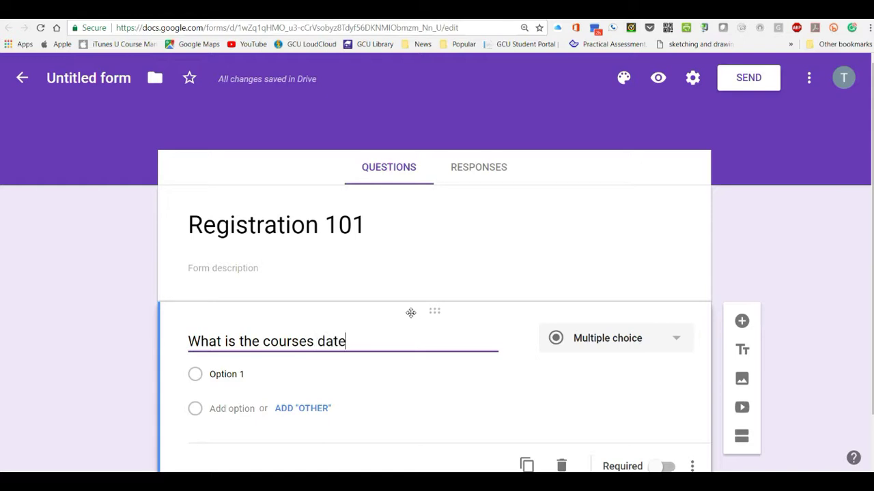
Make it a required Date question
{"action": "left_click", "coordinate": [675, 341]}
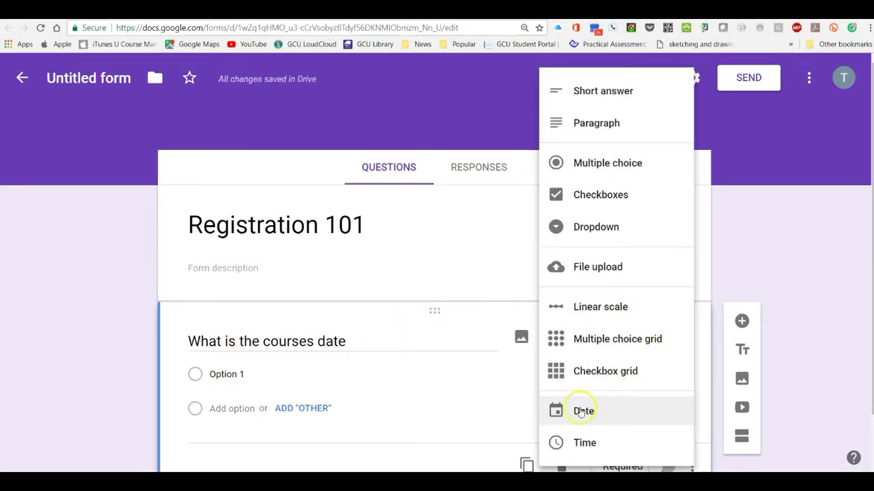
{"action": "left_click", "coordinate": [581, 411]}
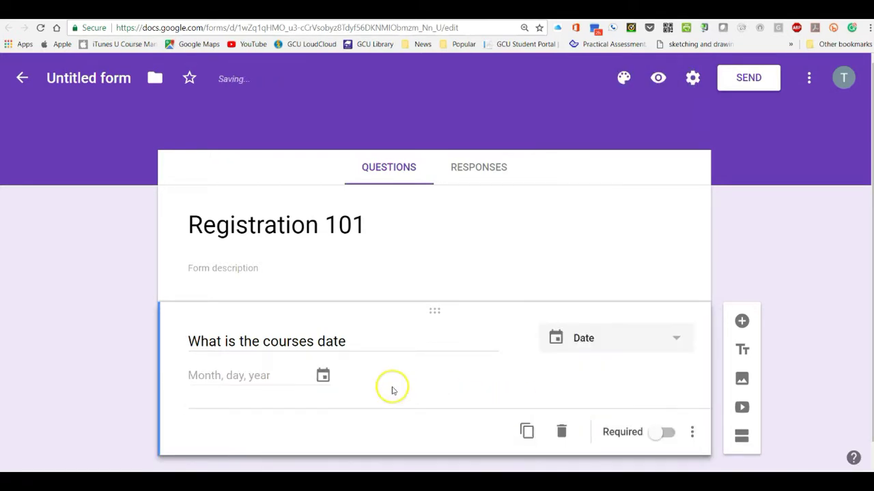
{"action": "left_click", "coordinate": [655, 435]}
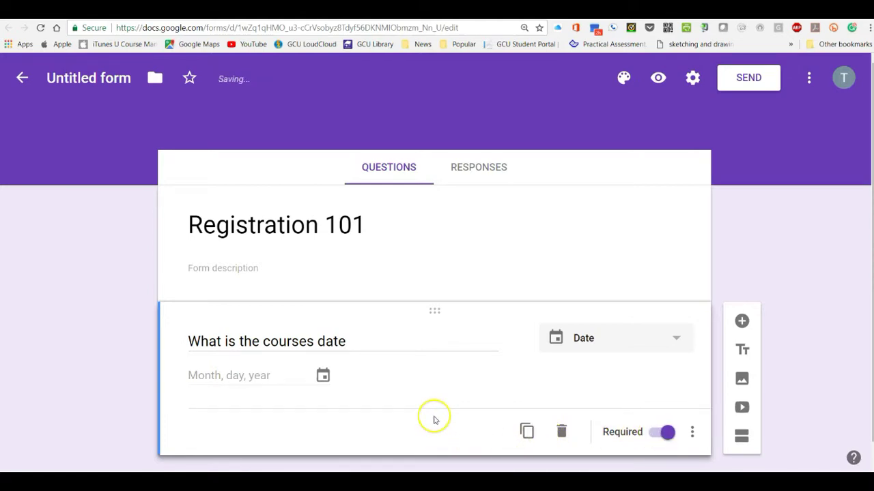
{"action": "left_click", "coordinate": [741, 323]}
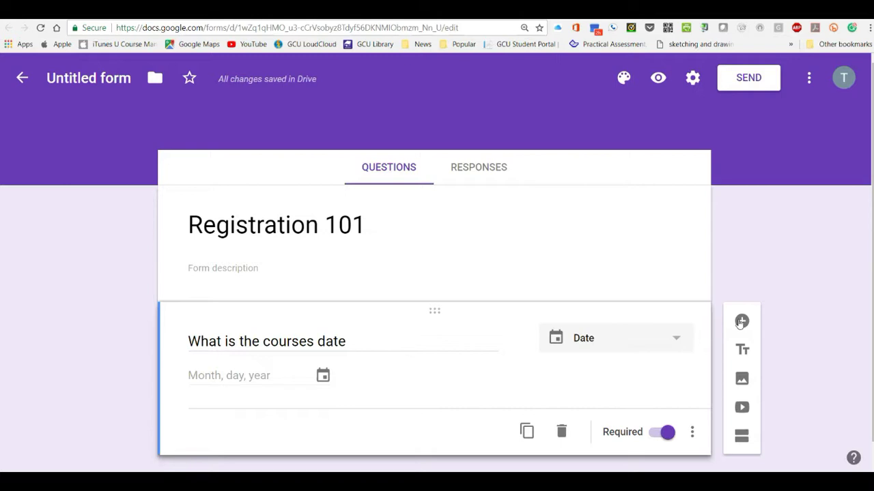
Add required short-answer questions 'First Name' and 'Last Name'
{"action": "left_click", "coordinate": [741, 321]}
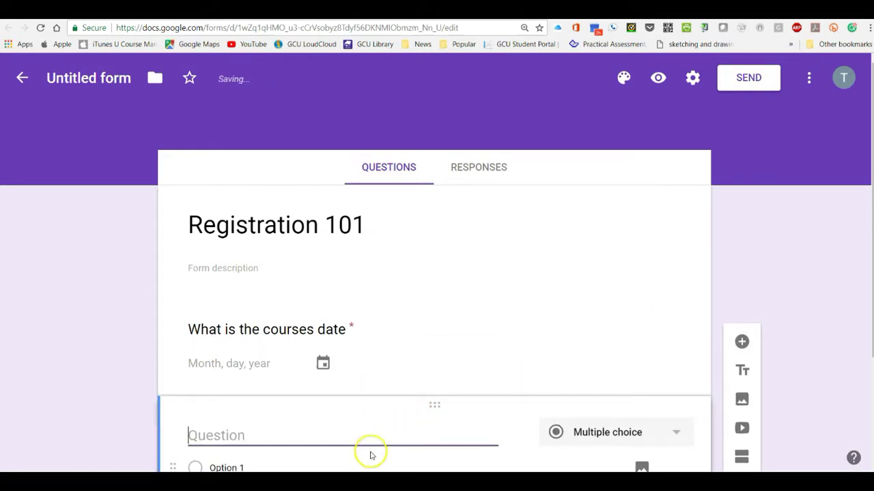
{"action": "type", "text": "First Name"}
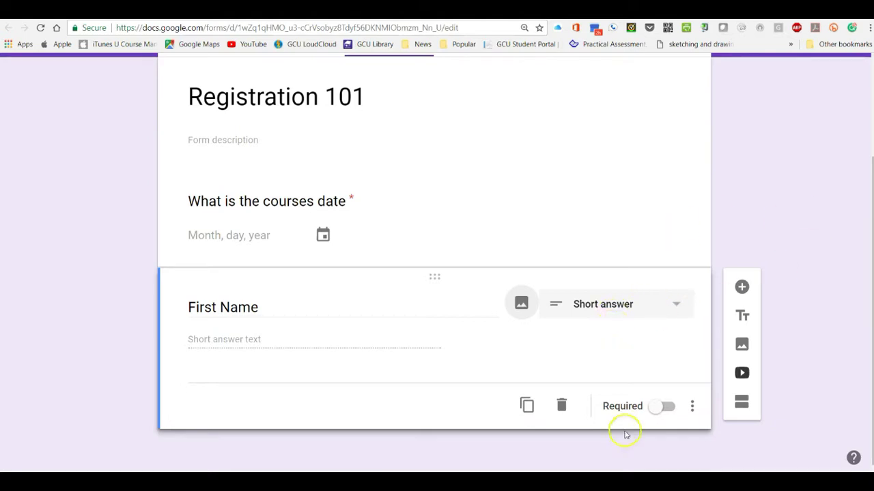
{"action": "left_click", "coordinate": [661, 408]}
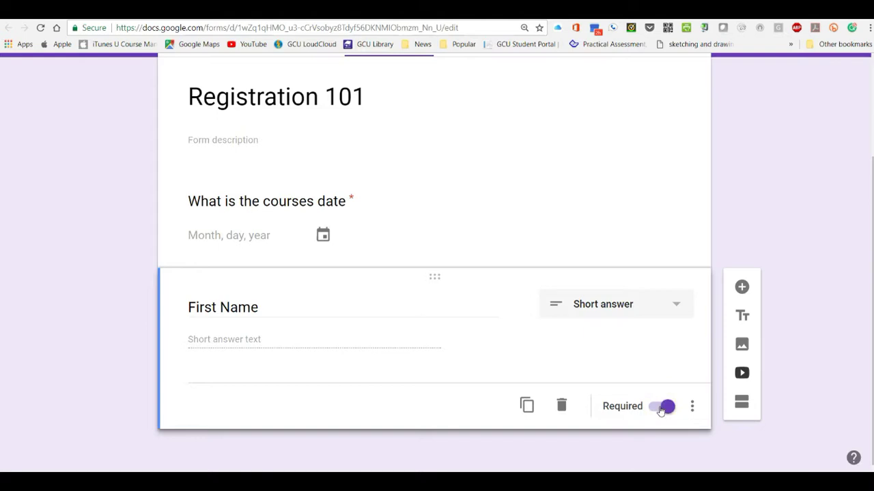
{"action": "left_click", "coordinate": [742, 288]}
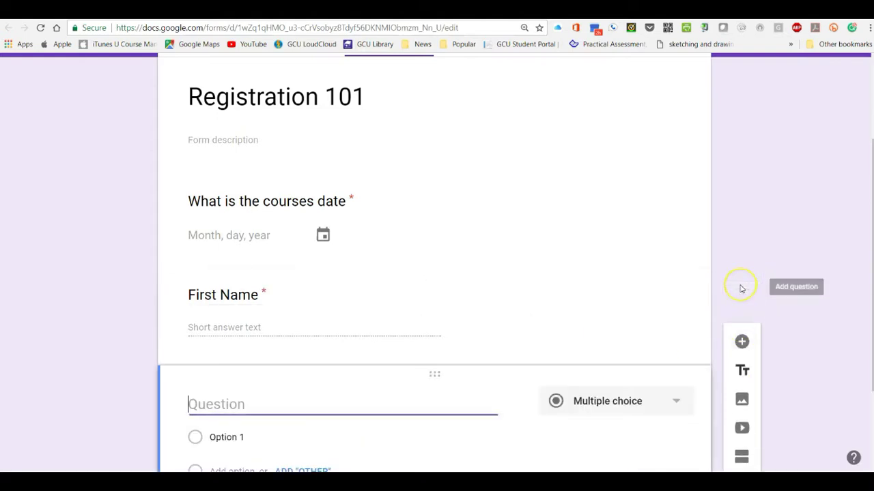
{"action": "type", "text": "Last Name"}
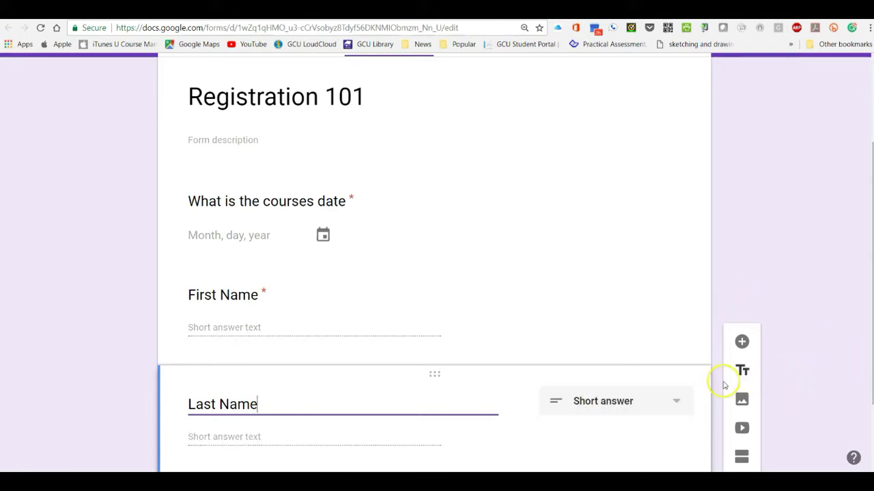
{"action": "scroll", "coordinate": [673, 220], "scroll_direction": "down", "scroll_amount": 2}
{"action": "left_click", "coordinate": [645, 409]}
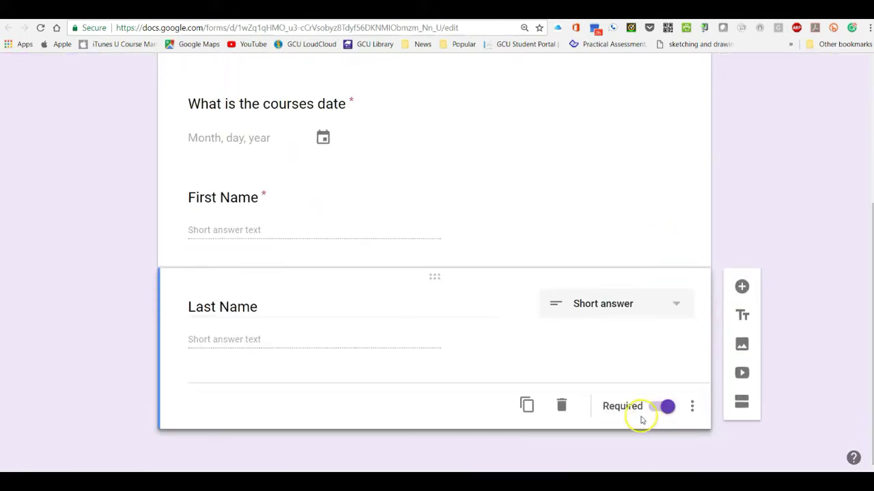
Add an 'E-Mail' short-answer question with a new blank question below it
{"action": "left_click", "coordinate": [741, 291]}
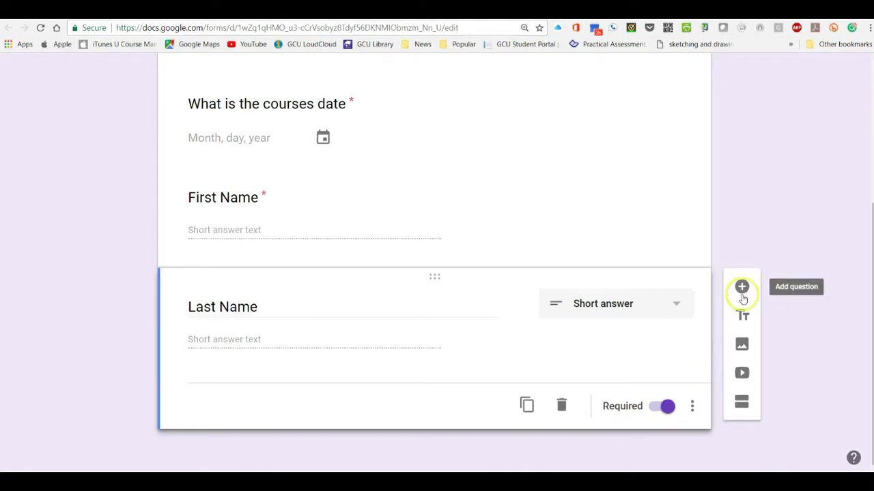
{"action": "left_click", "coordinate": [742, 288]}
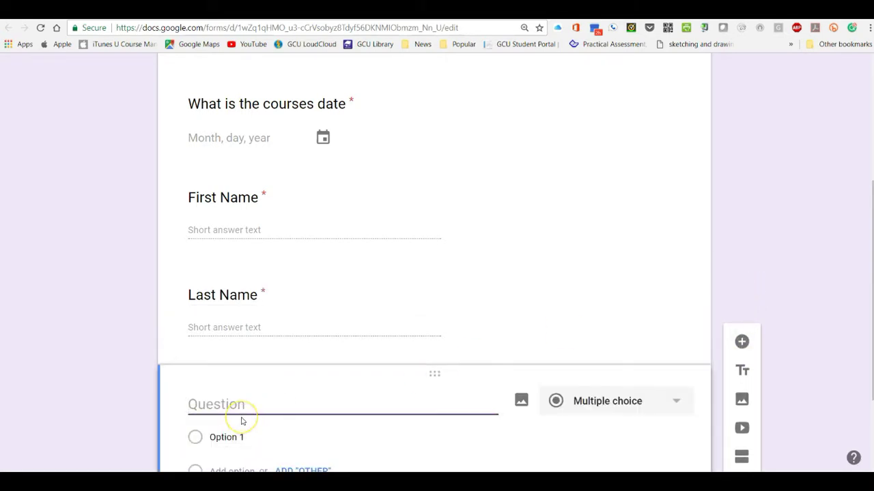
{"action": "type", "text": "E-Mail"}
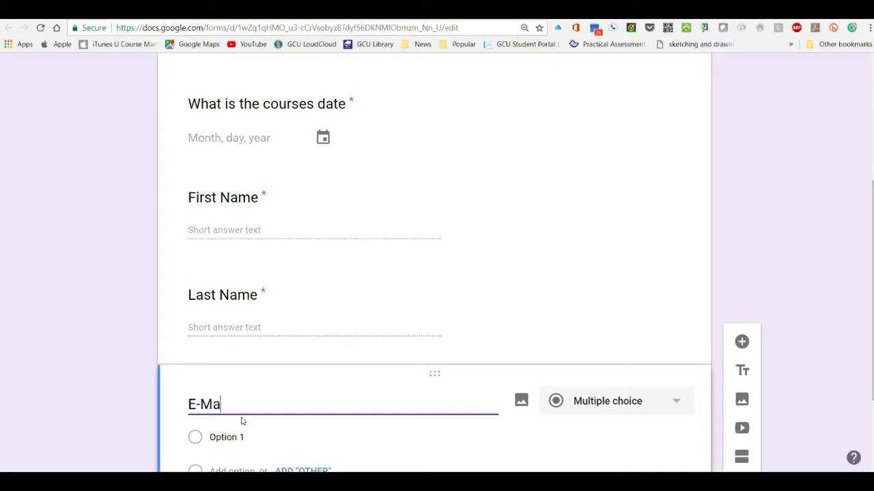
{"action": "left_click", "coordinate": [554, 407]}
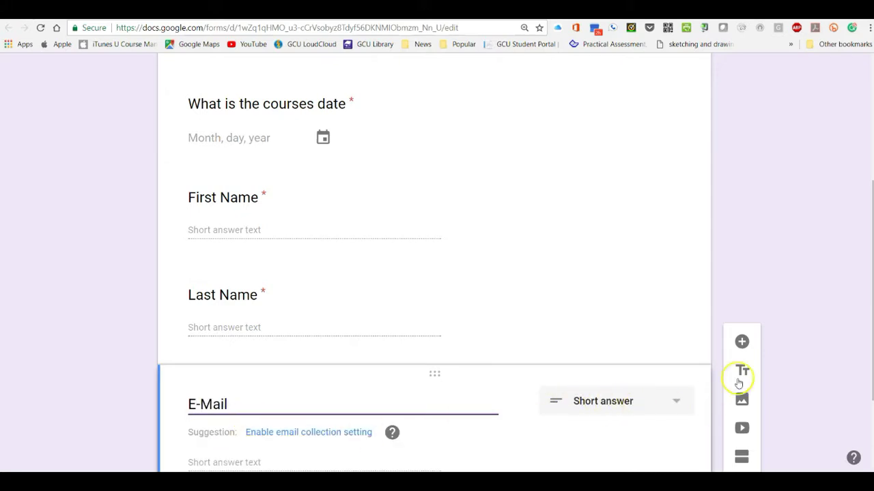
{"action": "left_click", "coordinate": [741, 342]}
{"action": "left_click", "coordinate": [741, 342]}
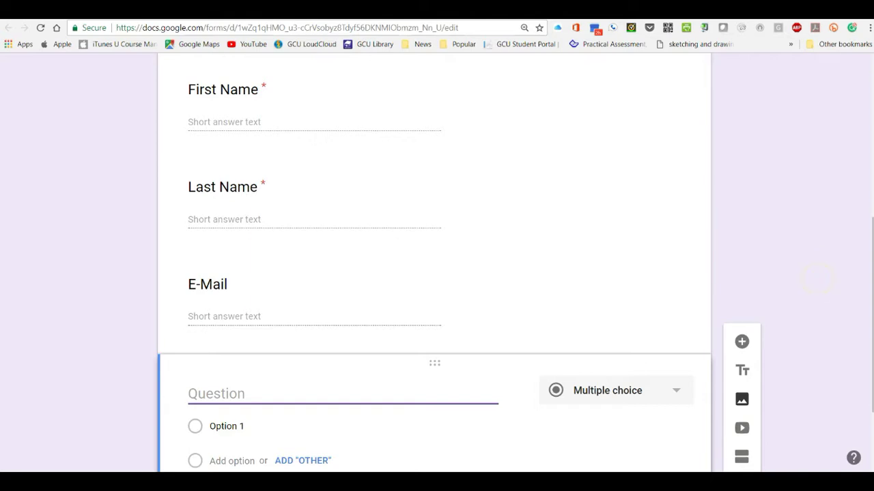
Make the new question a required 'Please enter your certification number. Numbers Only!'
{"action": "left_click", "coordinate": [741, 342]}
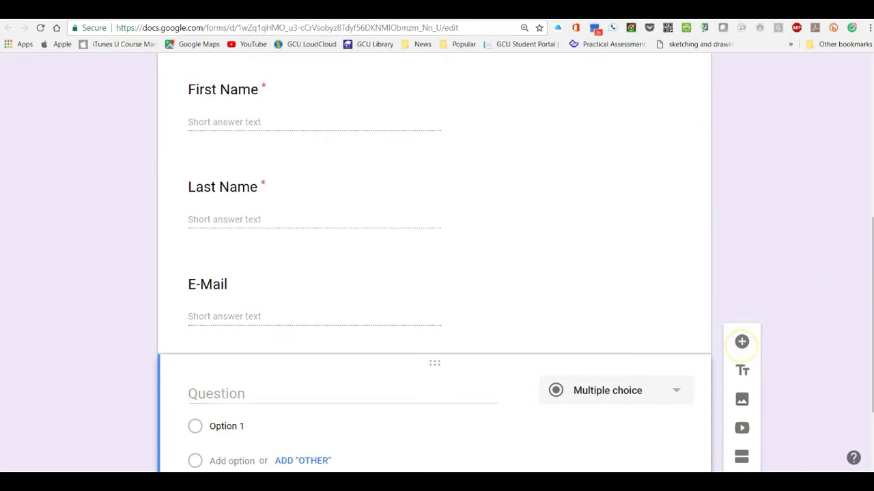
{"action": "left_click", "coordinate": [264, 396]}
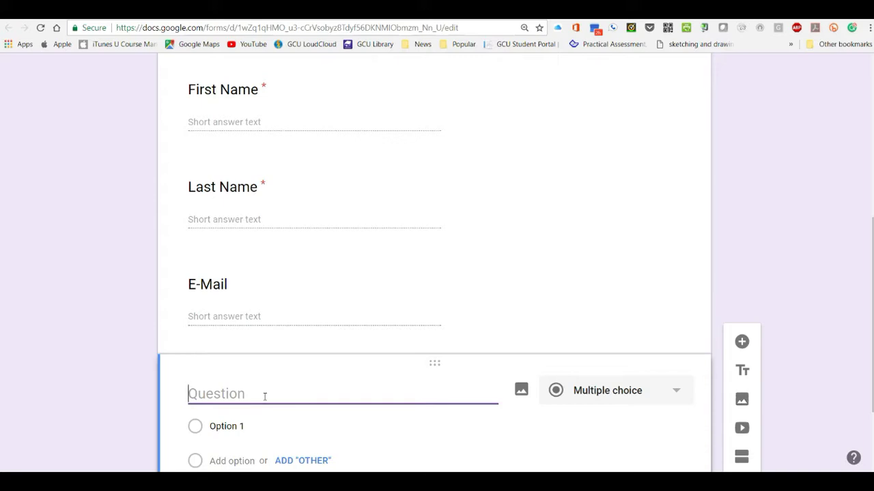
{"action": "type", "text": "Please"}
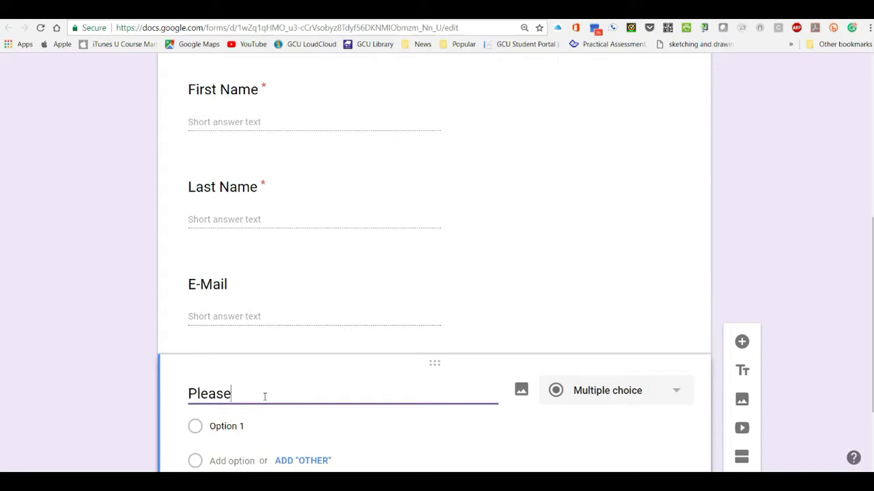
{"action": "type", "text": " enter you"}
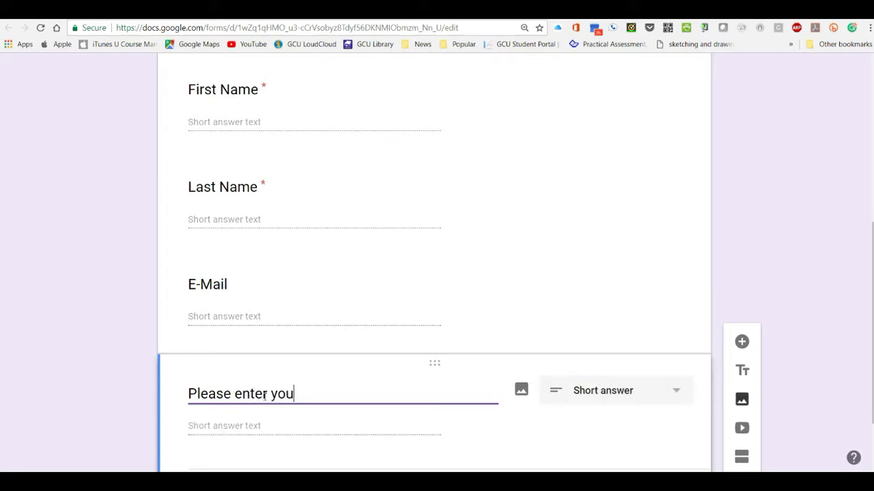
{"action": "type", "text": "r certificat"}
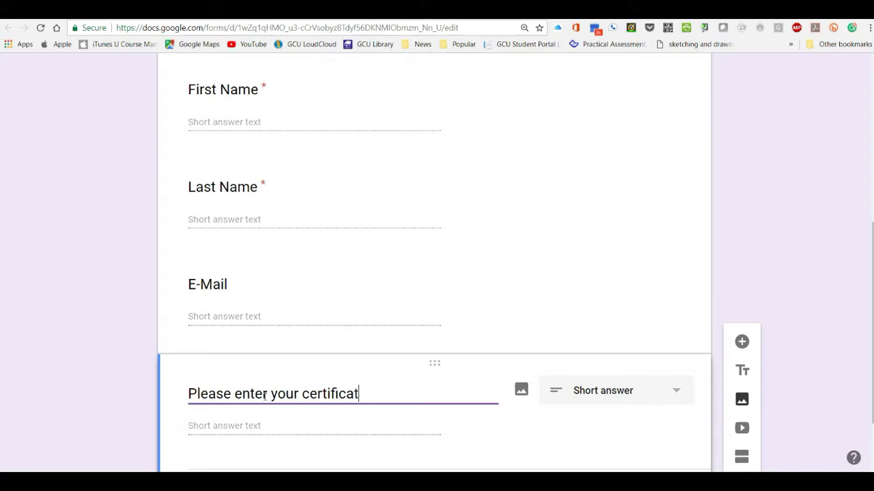
{"action": "type", "text": "ion number. Numbe"}
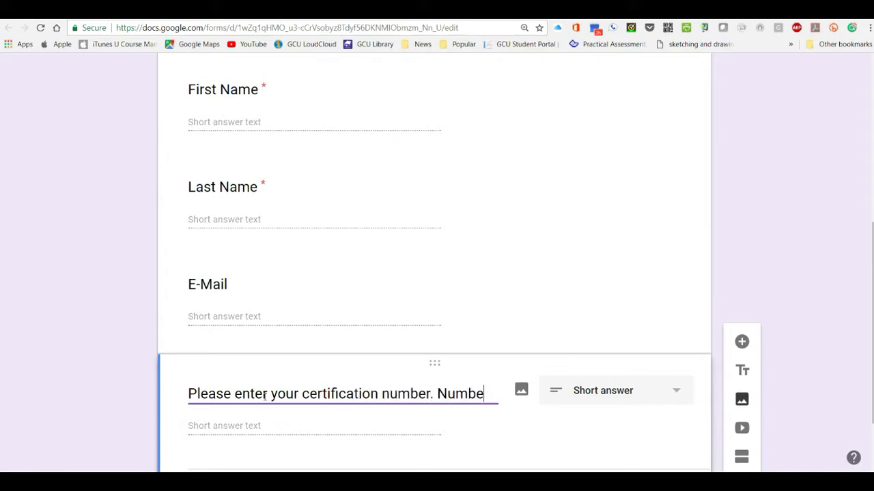
{"action": "type", "text": "rs Only!"}
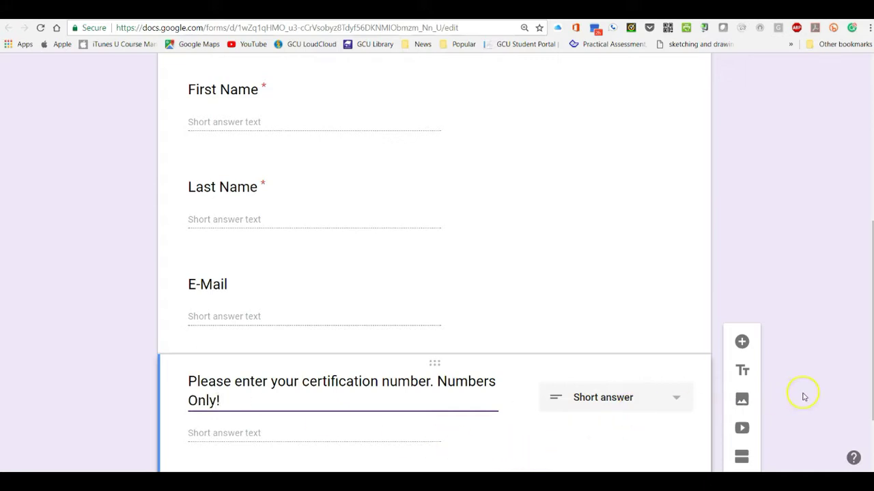
{"action": "scroll", "coordinate": [845, 237], "scroll_direction": "down", "scroll_amount": 2}
{"action": "left_click", "coordinate": [655, 415]}
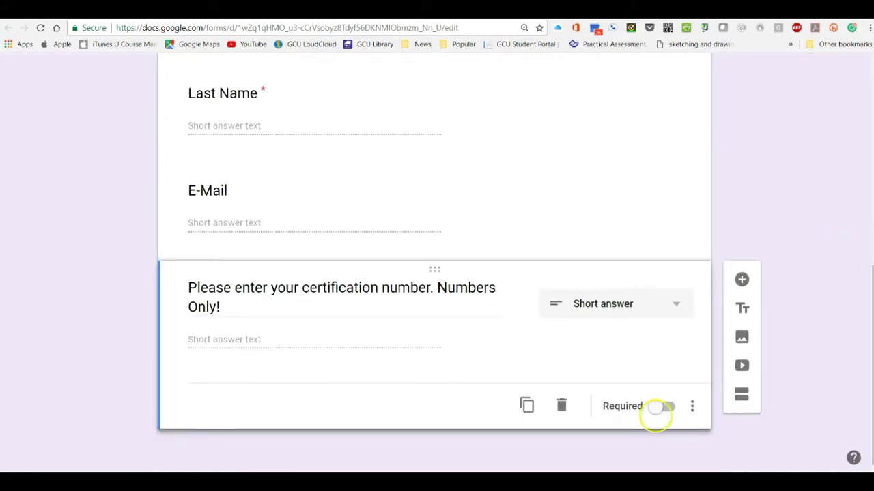
{"action": "scroll", "coordinate": [796, 304], "scroll_direction": "up", "scroll_amount": 2}
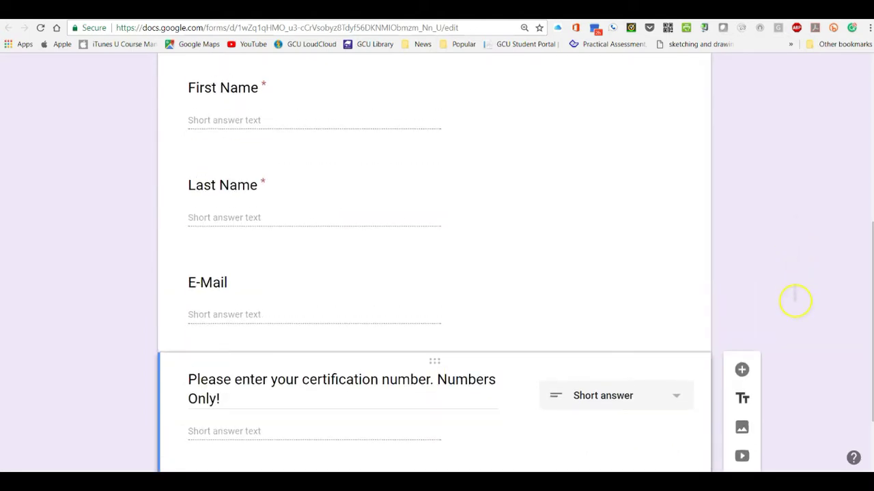
Replace the E-Mail question with automatic email address collection
{"action": "left_click", "coordinate": [400, 302]}
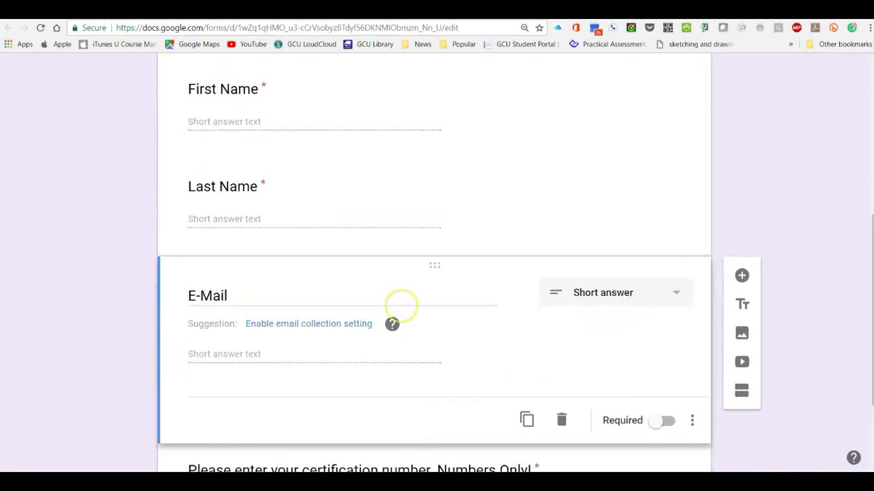
{"action": "left_click", "coordinate": [659, 420]}
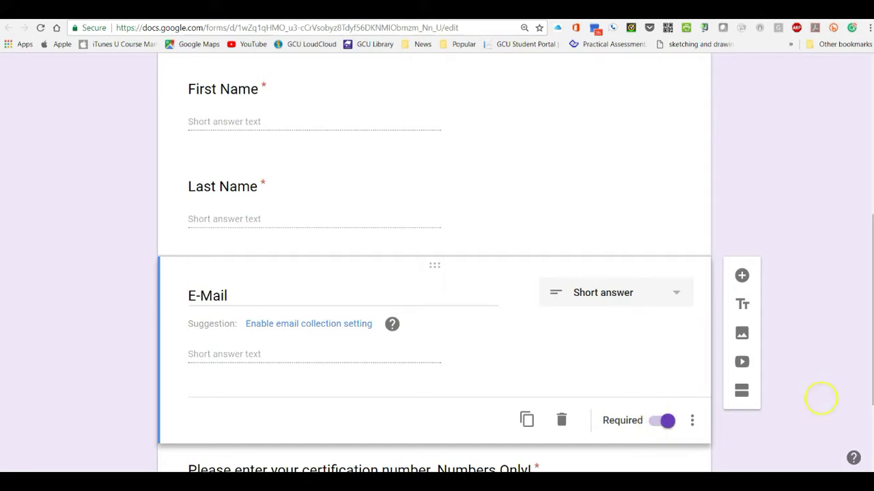
{"action": "scroll", "coordinate": [821, 400], "scroll_direction": "down", "scroll_amount": 2}
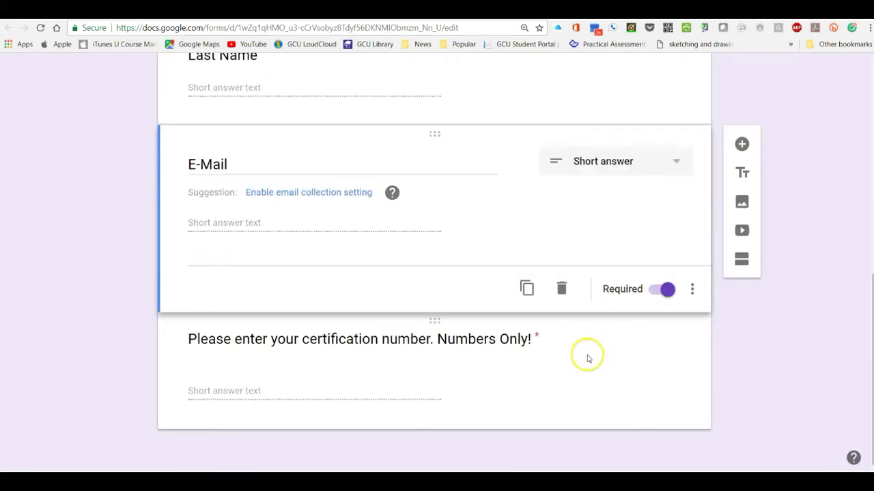
{"action": "mouse_move", "coordinate": [394, 195]}
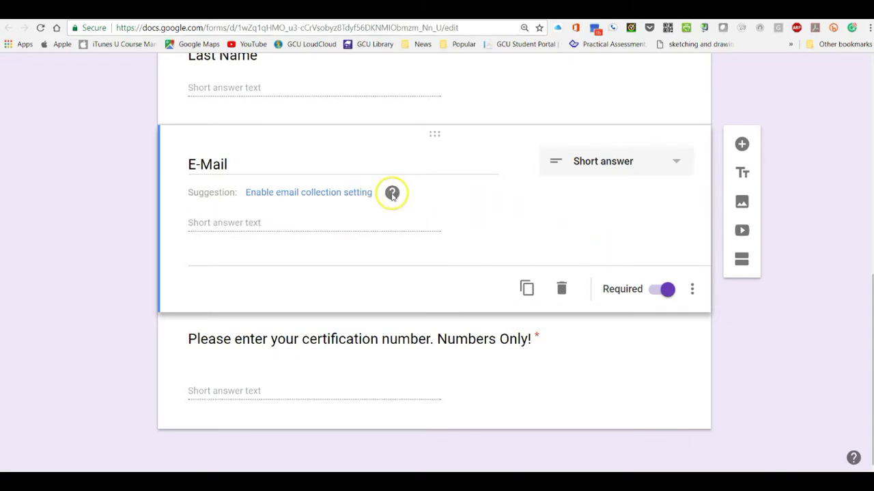
{"action": "left_click", "coordinate": [350, 195]}
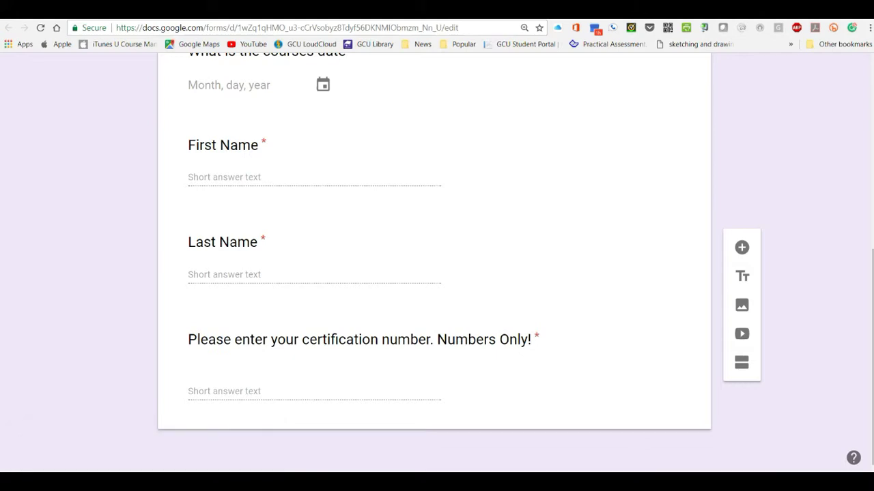
Rename the form file to Registration 101 and view its responses
{"action": "scroll", "coordinate": [638, 378], "scroll_direction": "up", "scroll_amount": 6}
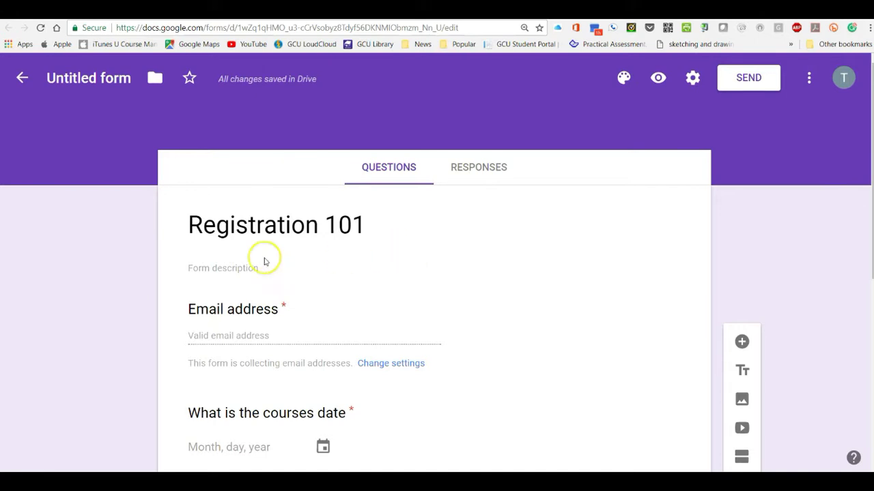
{"action": "left_click", "coordinate": [92, 79]}
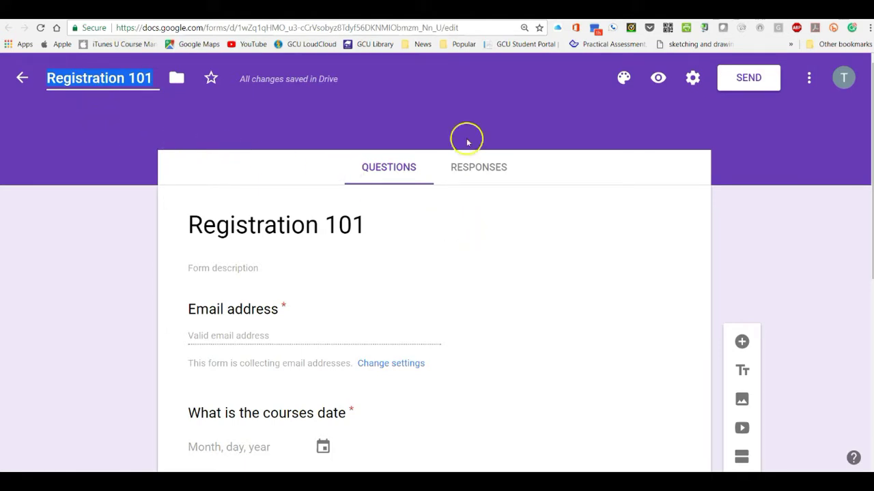
{"action": "left_click", "coordinate": [470, 170]}
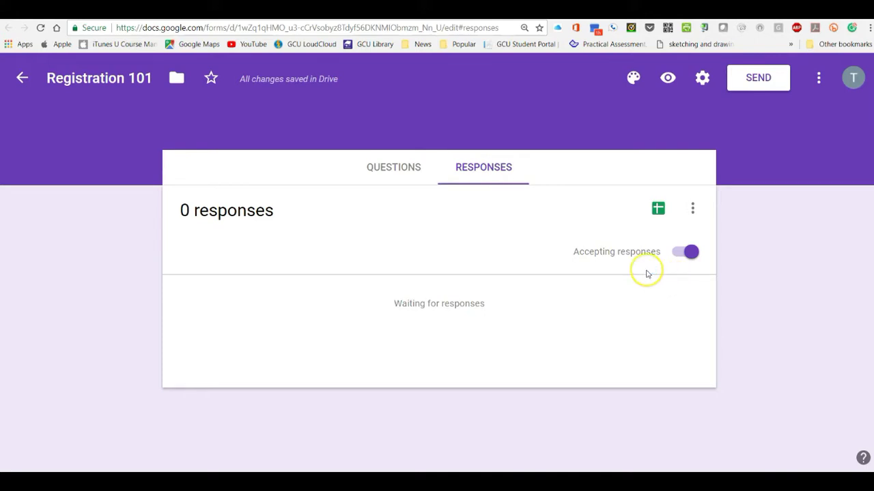
Create a new response spreadsheet, Registration 101 (Responses)
{"action": "left_click", "coordinate": [659, 210]}
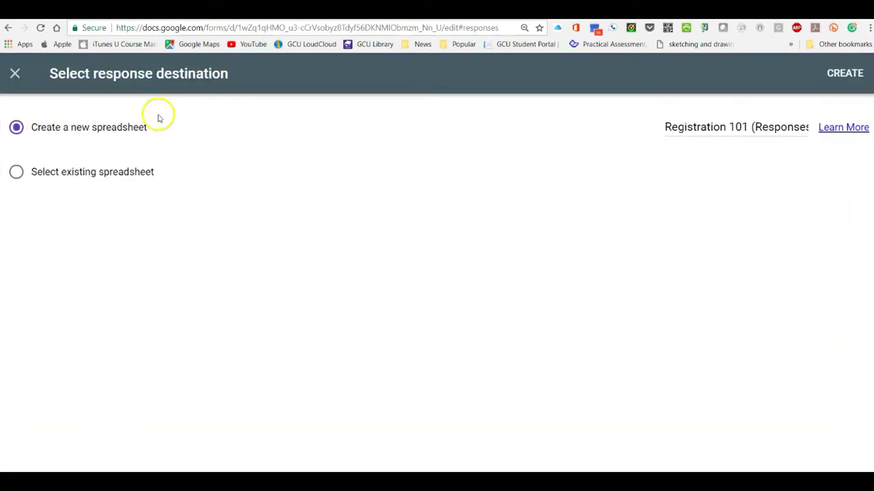
{"action": "left_click", "coordinate": [845, 77]}
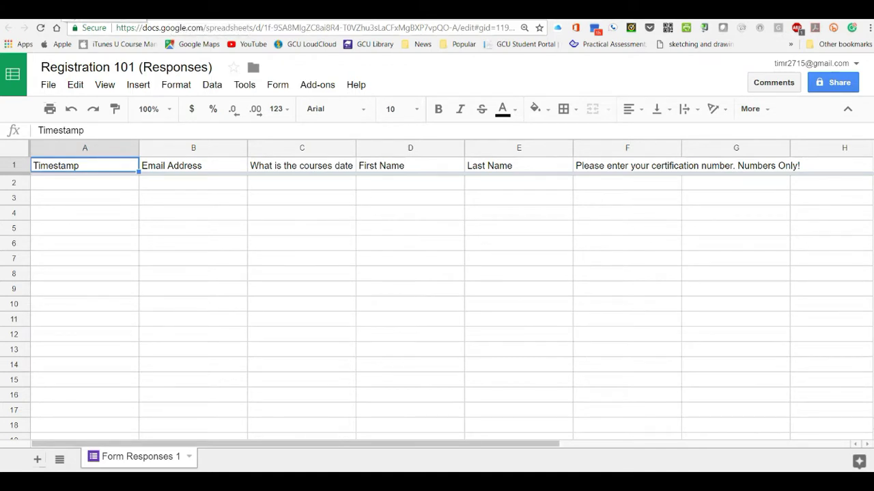
Review the spreadsheet's question headers and return to the form's responses page
{"action": "left_click", "coordinate": [103, 10]}
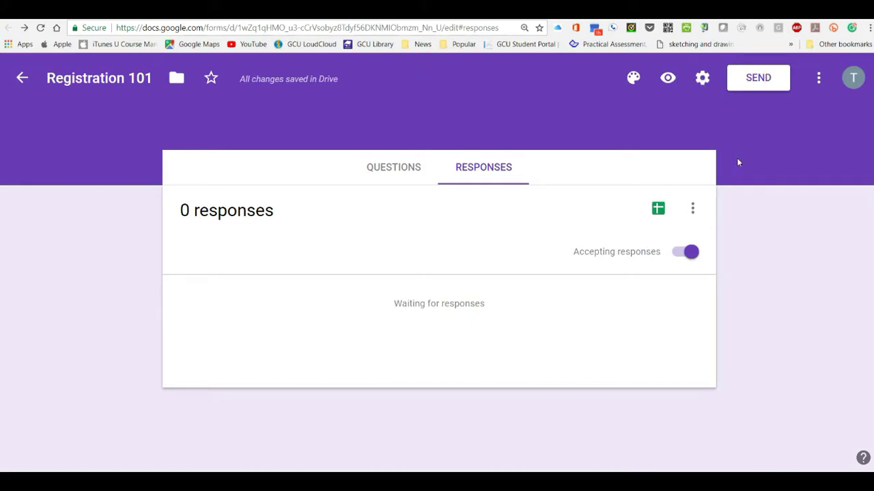
Turn on response receipts set to Always in the form settings and save
{"action": "left_click", "coordinate": [633, 78]}
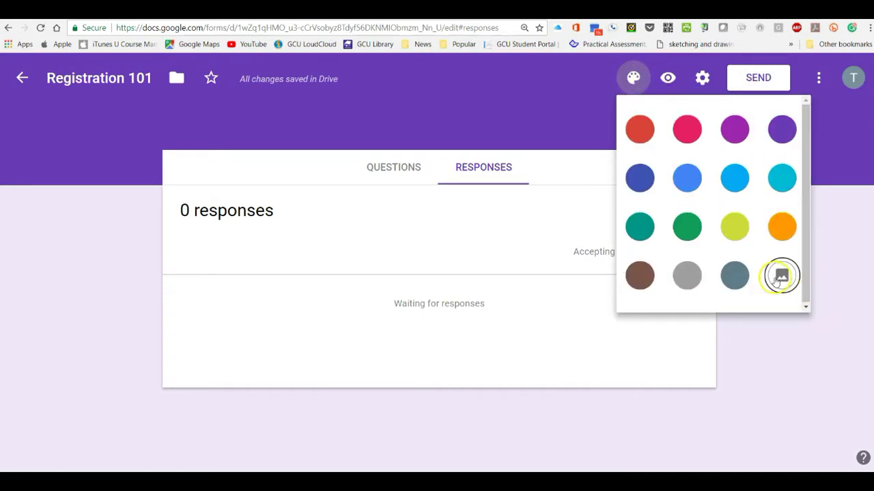
{"action": "left_click", "coordinate": [668, 83]}
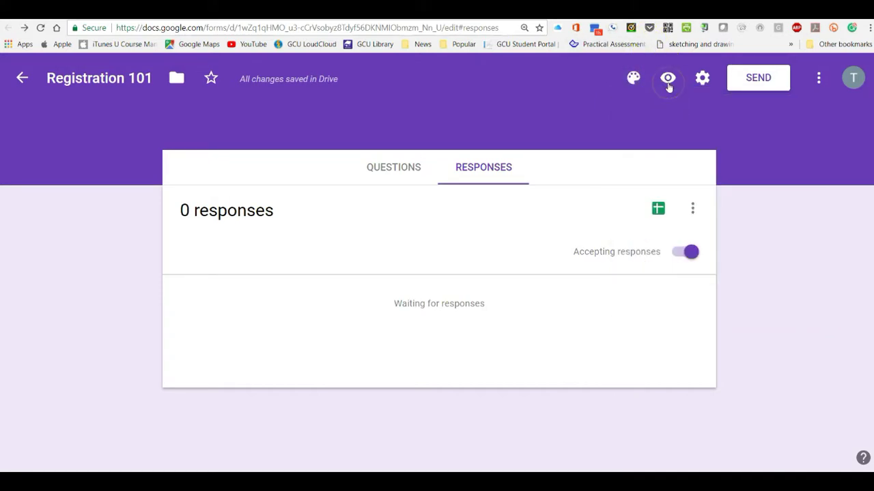
{"action": "left_click", "coordinate": [703, 79]}
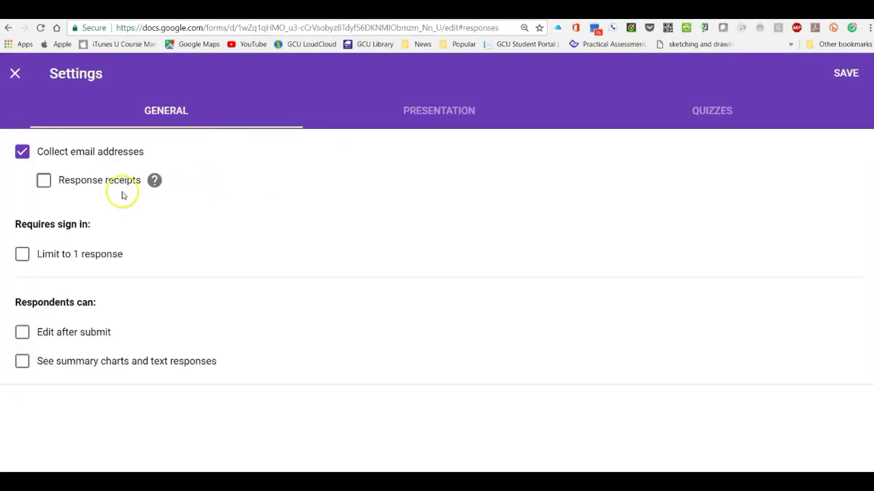
{"action": "left_click", "coordinate": [43, 181]}
{"action": "left_click", "coordinate": [66, 213]}
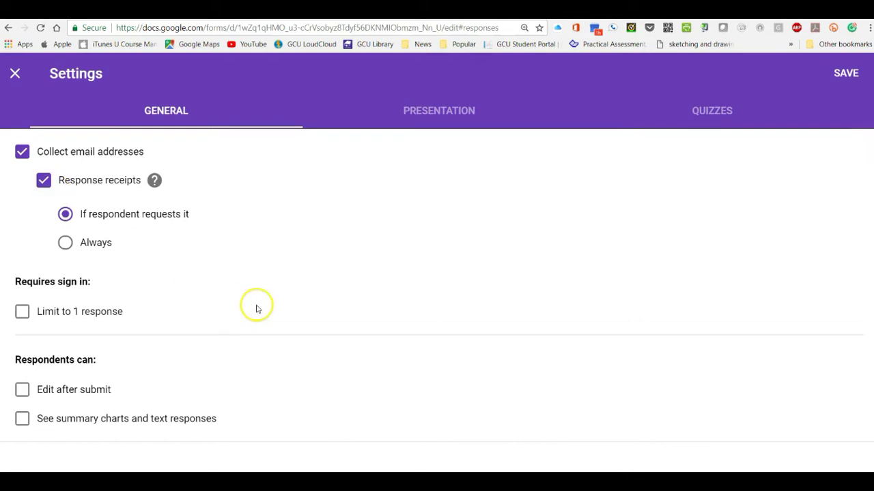
{"action": "left_click", "coordinate": [65, 243]}
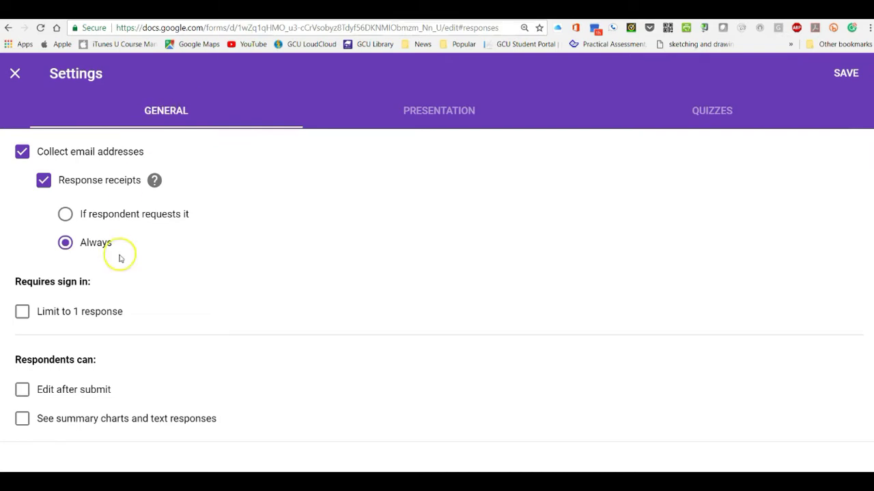
{"action": "left_click", "coordinate": [847, 75]}
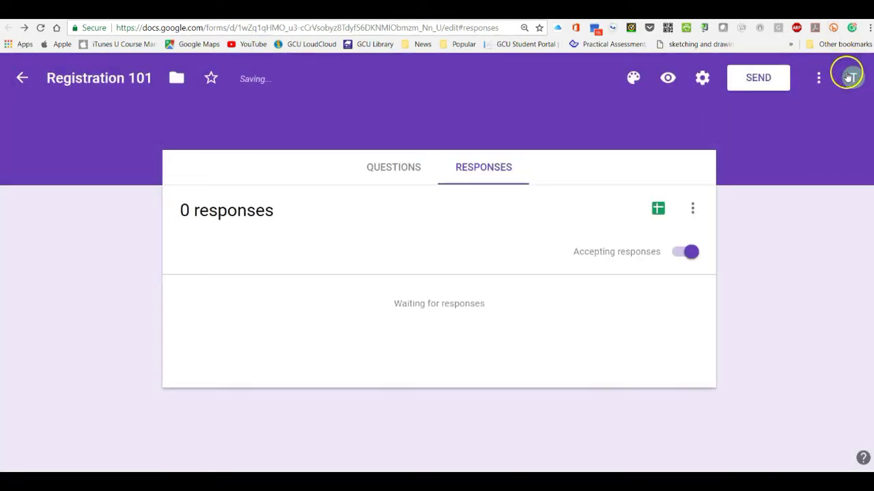
Get a shortened goo.gl share link for Registration 101 and copy it to the clipboard
{"action": "left_click", "coordinate": [751, 76]}
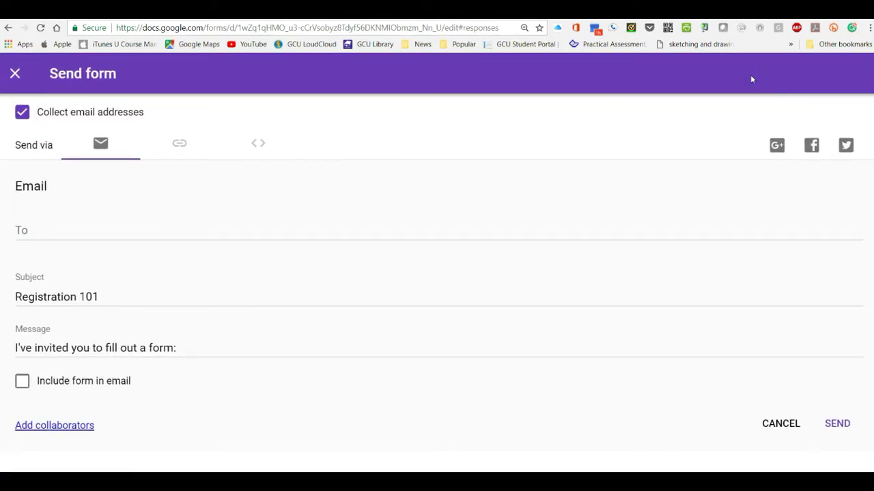
{"action": "left_click", "coordinate": [180, 147]}
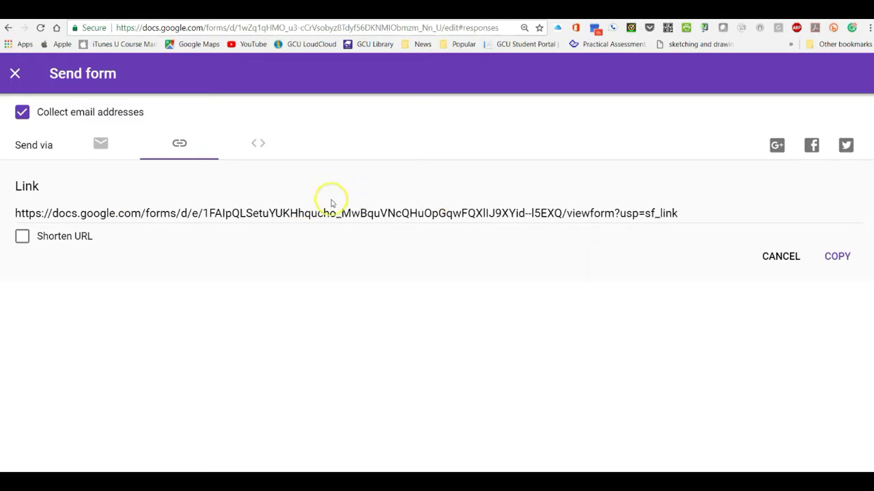
{"action": "left_click", "coordinate": [21, 236]}
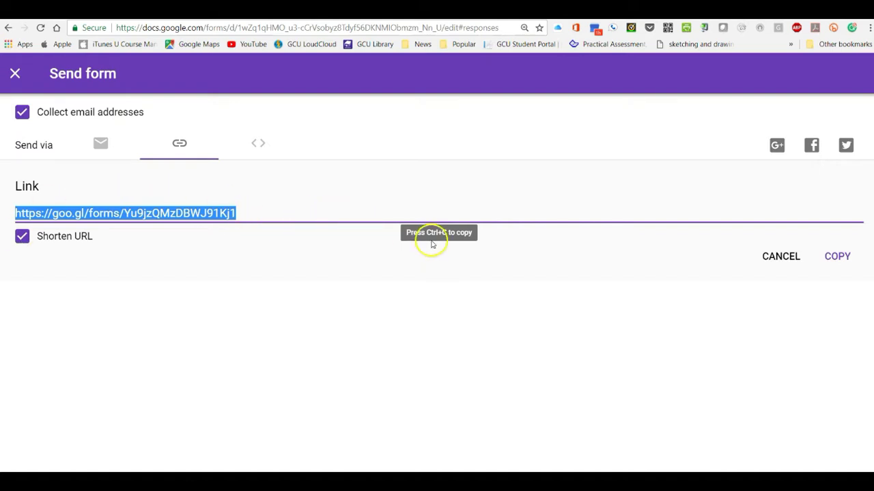
{"action": "left_click", "coordinate": [839, 261]}
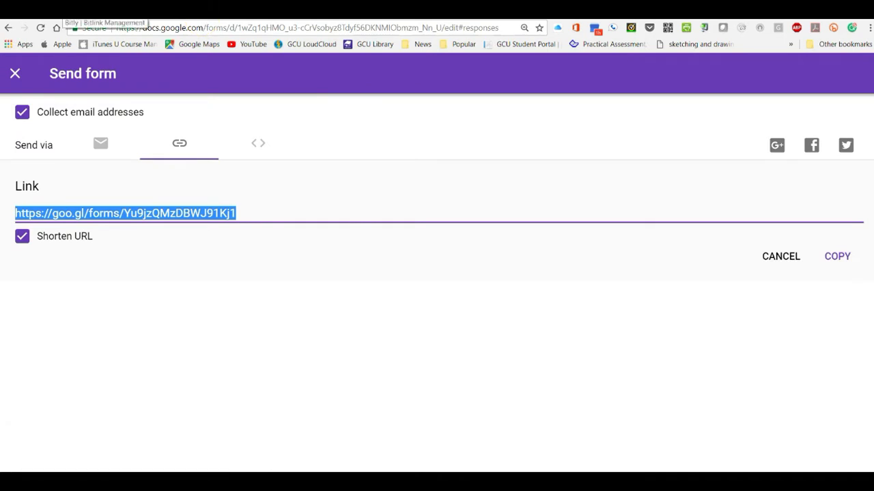
In Bitly, create a new Bitlink from the pasted goo.gl form link
{"action": "left_click", "coordinate": [103, 10]}
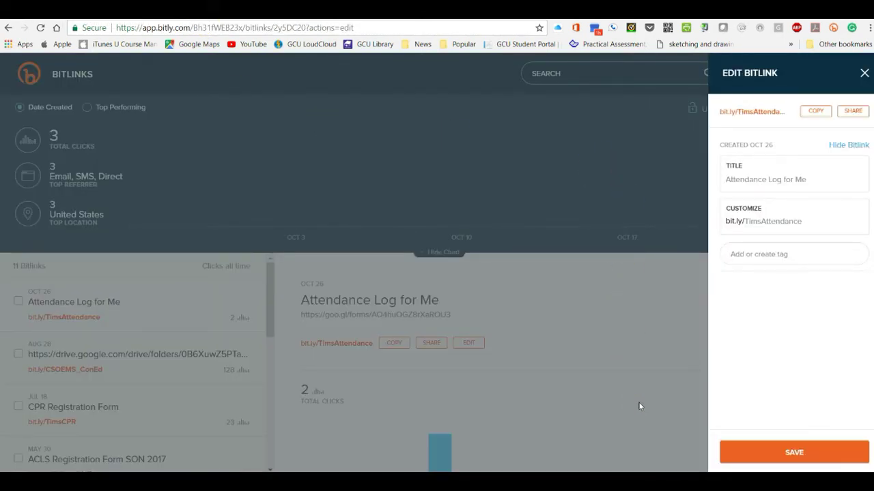
{"action": "left_click", "coordinate": [864, 73]}
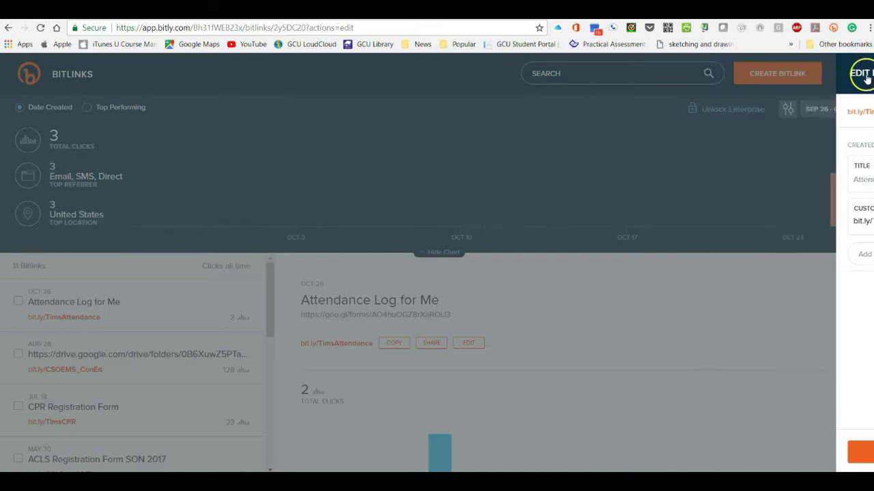
{"action": "left_click", "coordinate": [776, 75]}
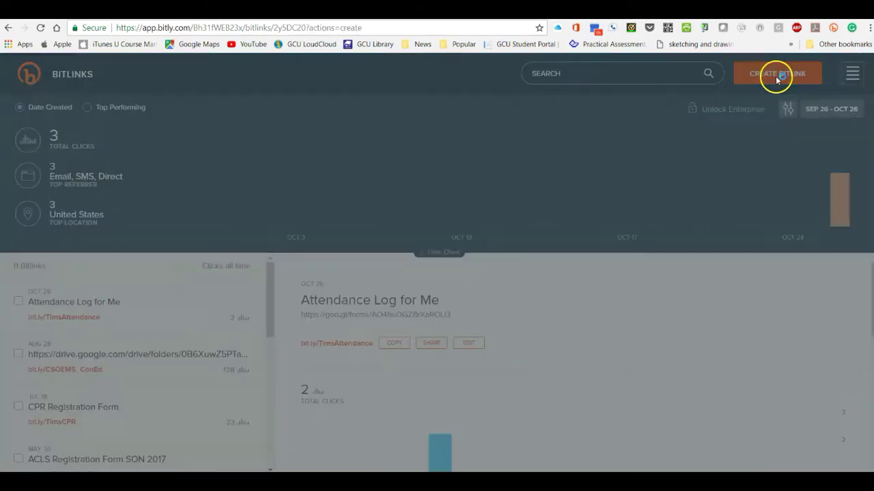
{"action": "left_click", "coordinate": [732, 161]}
{"action": "right_click", "coordinate": [733, 162]}
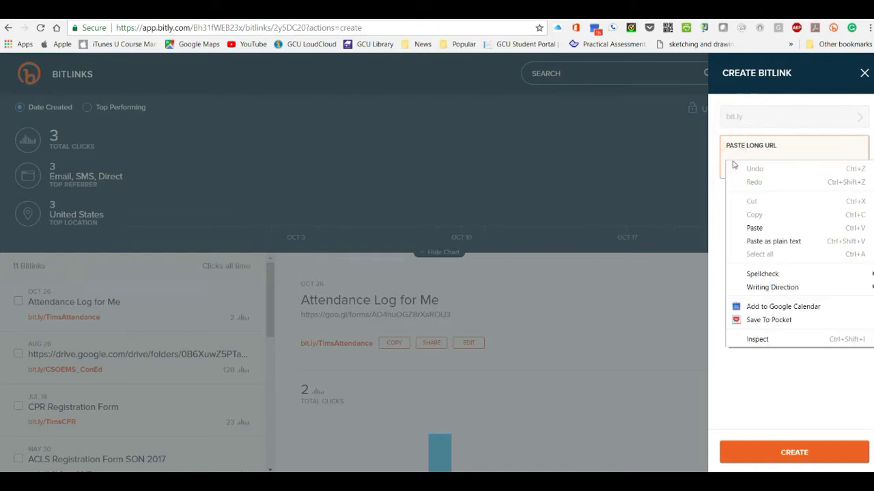
{"action": "left_click", "coordinate": [751, 227]}
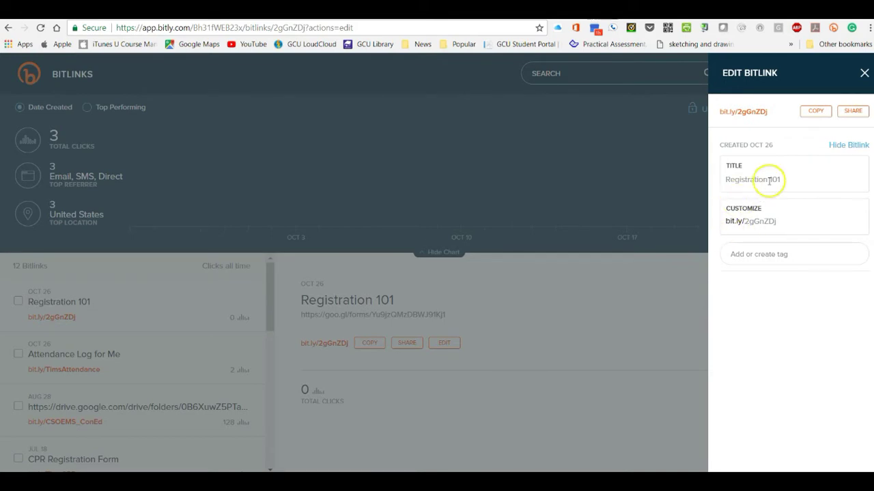
Replace the random back-half with a personalized one ending in Reg101, save, and copy the Bitlink
{"action": "left_click", "coordinate": [778, 219]}
{"action": "left_click_drag", "start_coordinate": [780, 220], "coordinate": [745, 222]}
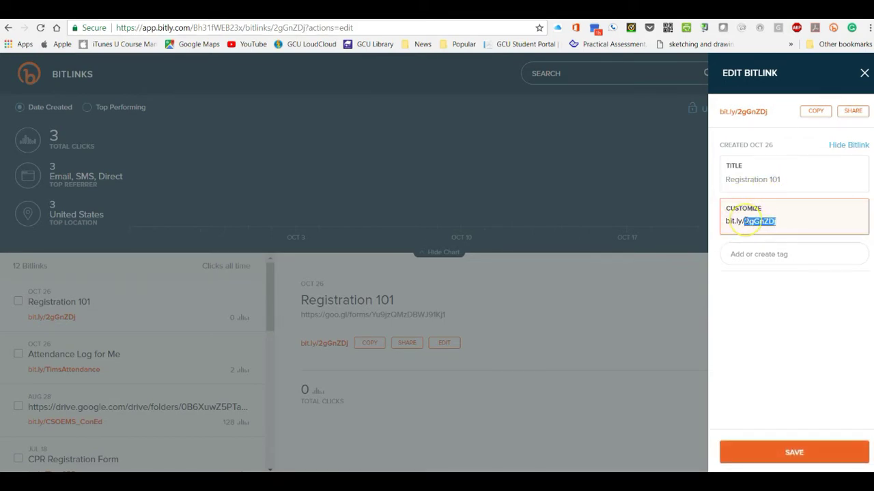
{"action": "type", "text": "Reg101"}
{"action": "left_click", "coordinate": [780, 459]}
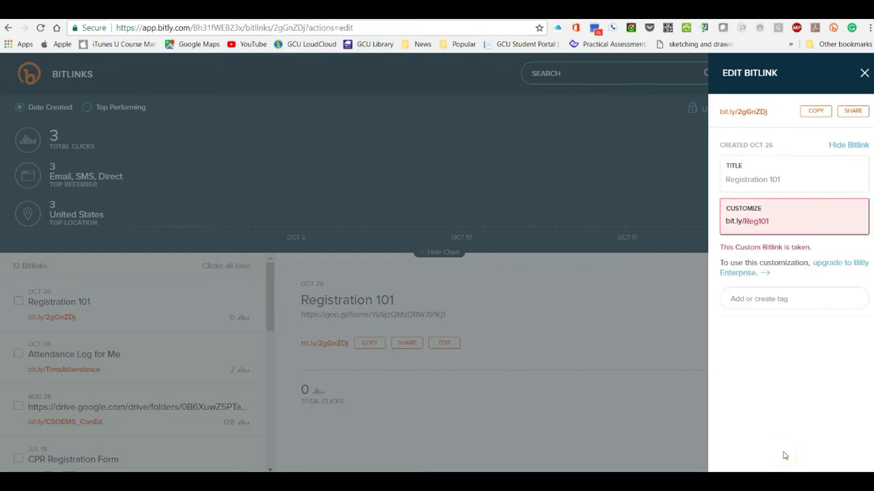
{"action": "left_click", "coordinate": [771, 219]}
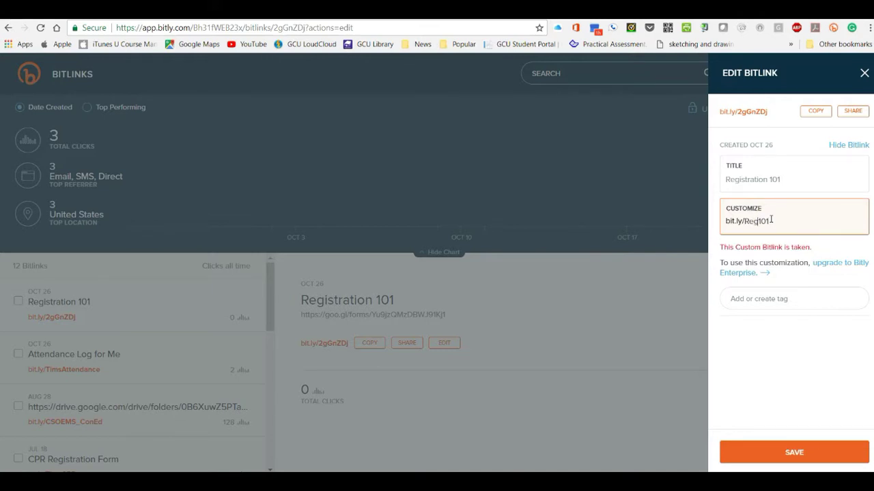
{"action": "type", "text": "Tims"}
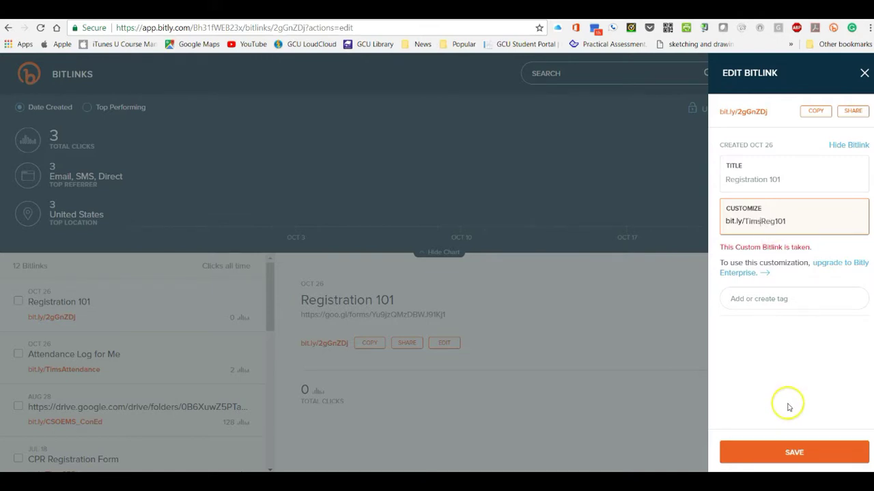
{"action": "left_click", "coordinate": [784, 450]}
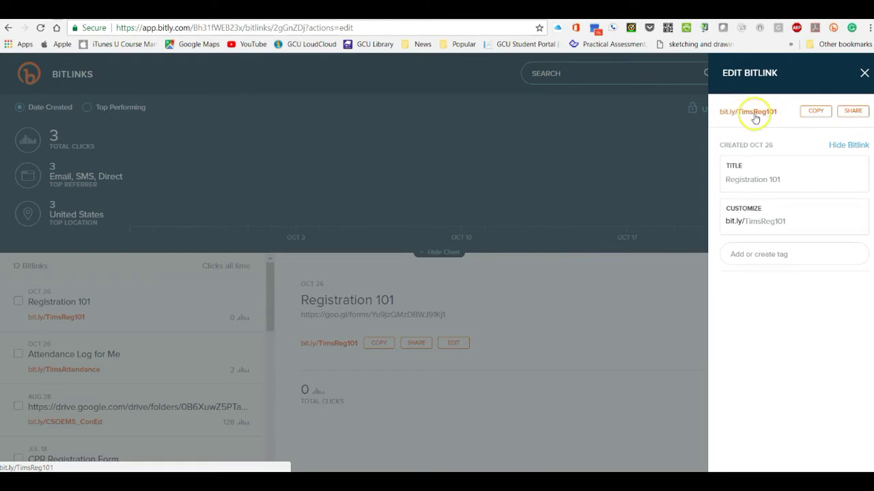
{"action": "left_click", "coordinate": [819, 117]}
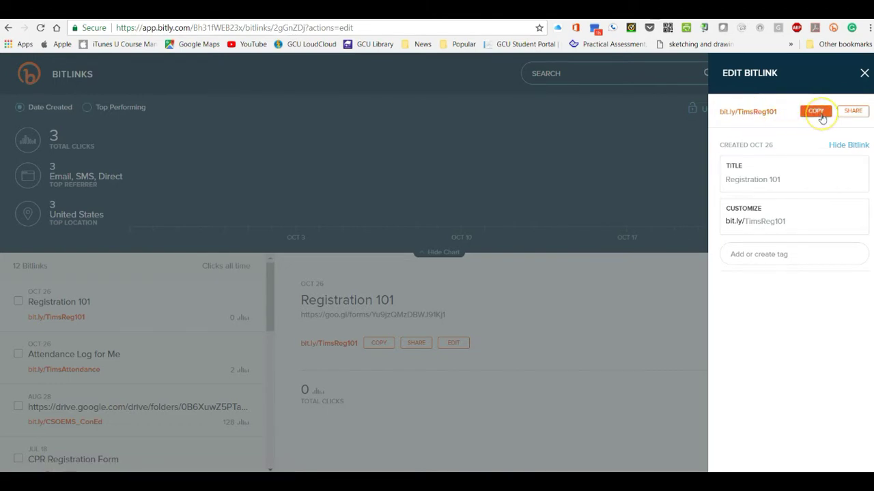